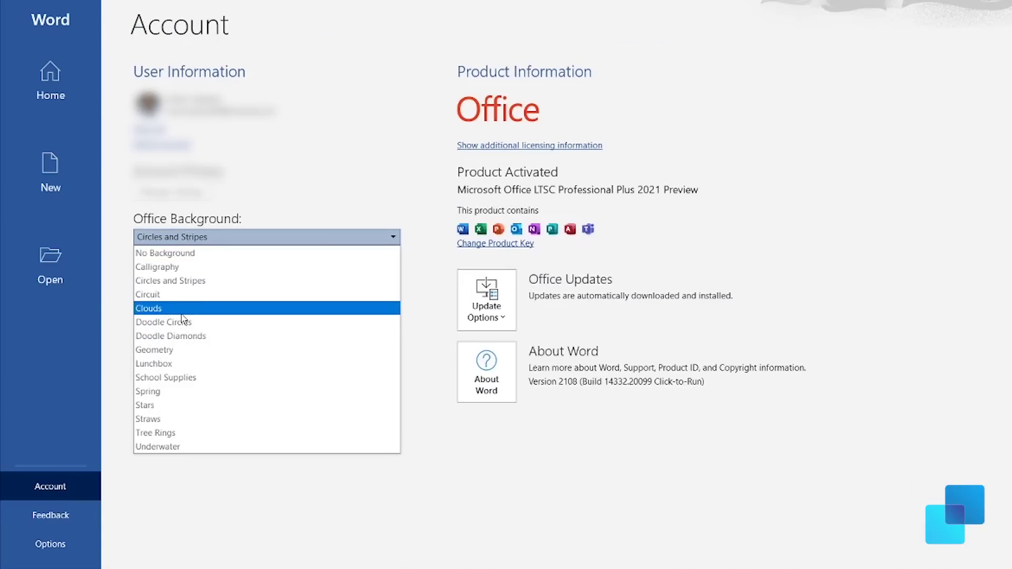
# Choose the Calligraphy background, then try the Dark Gray, Black and White themes before settling on Use system setting
pyautogui.click(158, 266)
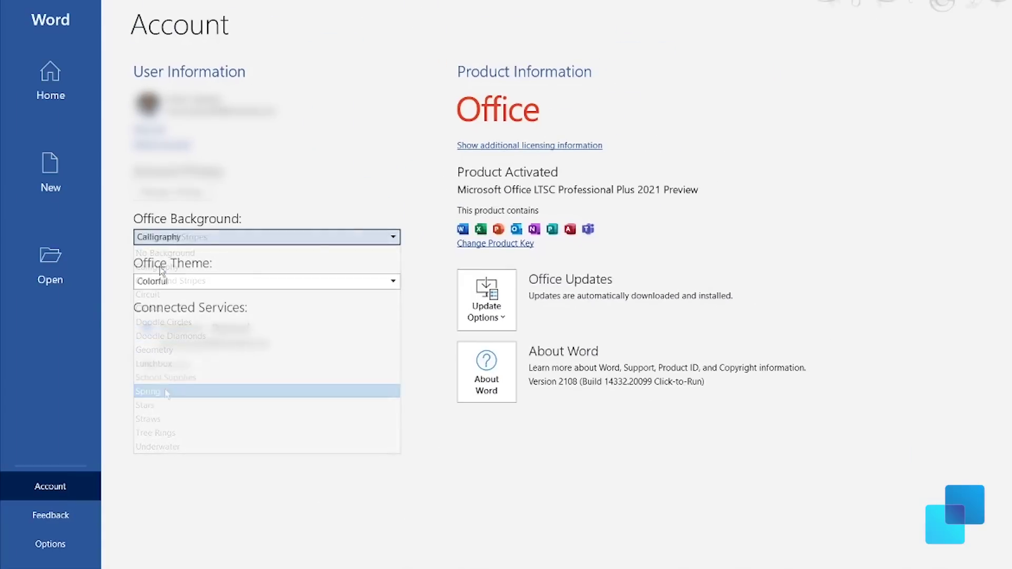
pyautogui.click(160, 282)
pyautogui.click(164, 312)
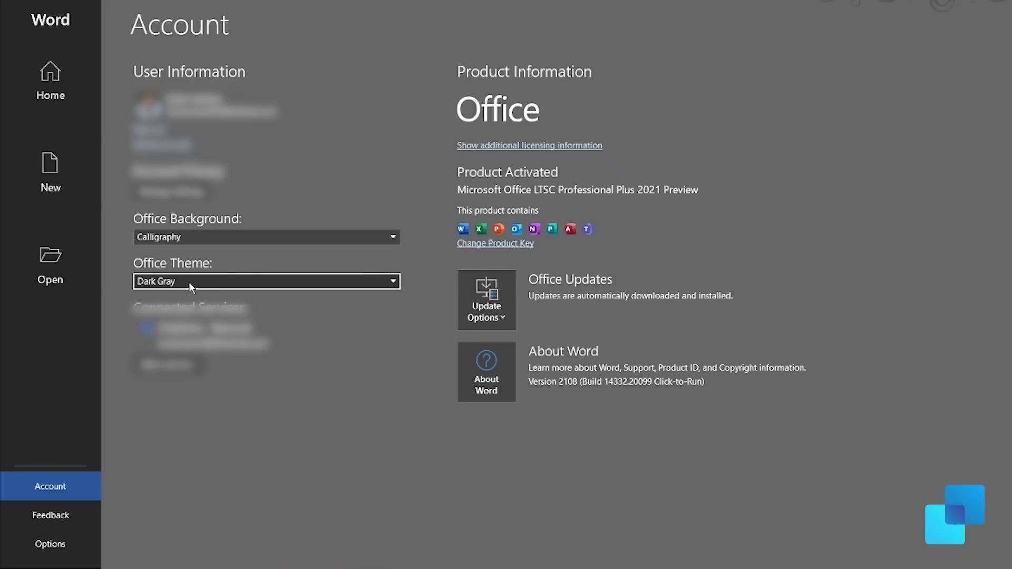
pyautogui.click(191, 282)
pyautogui.click(176, 325)
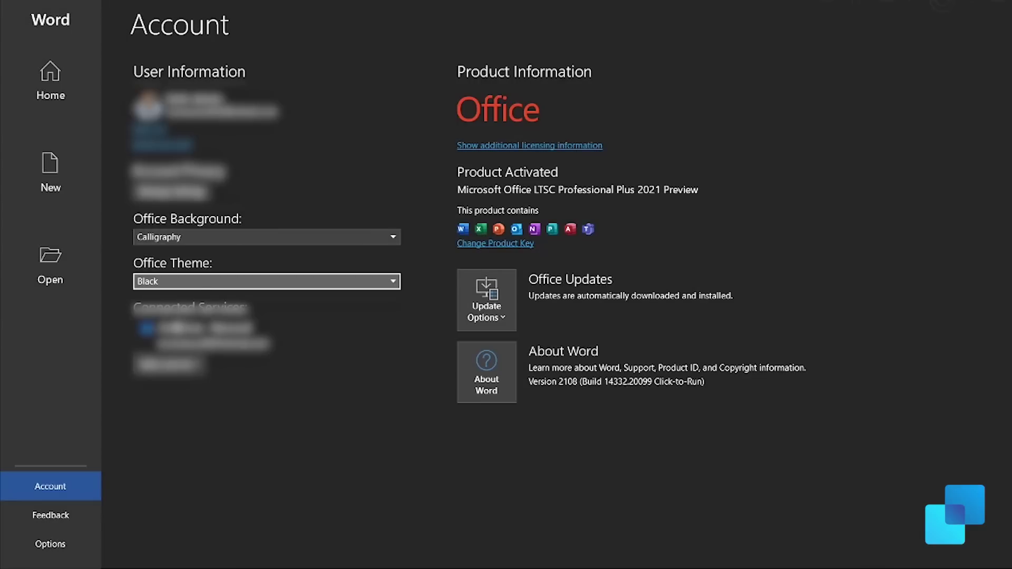
pyautogui.click(201, 283)
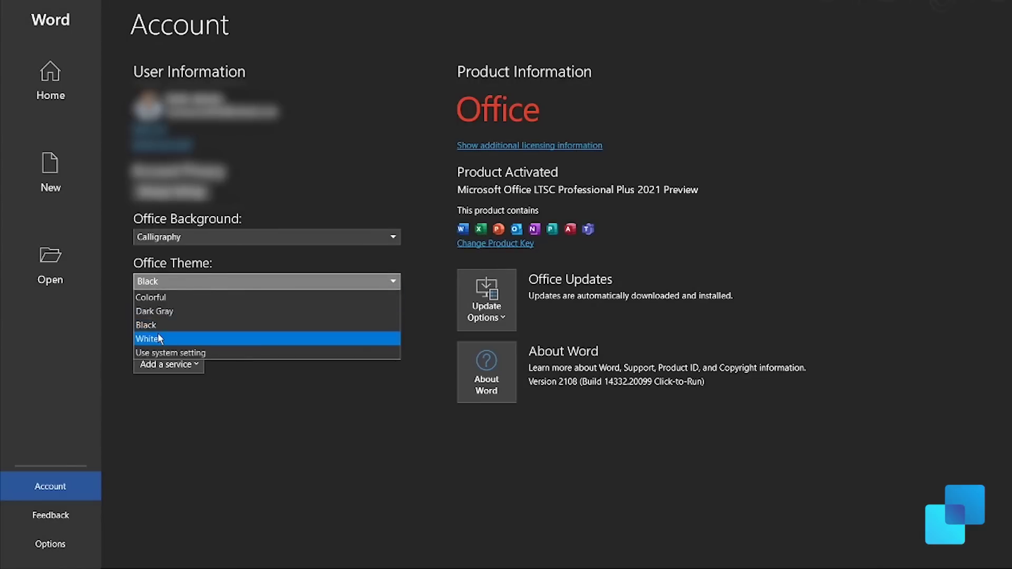
pyautogui.click(159, 339)
pyautogui.click(192, 284)
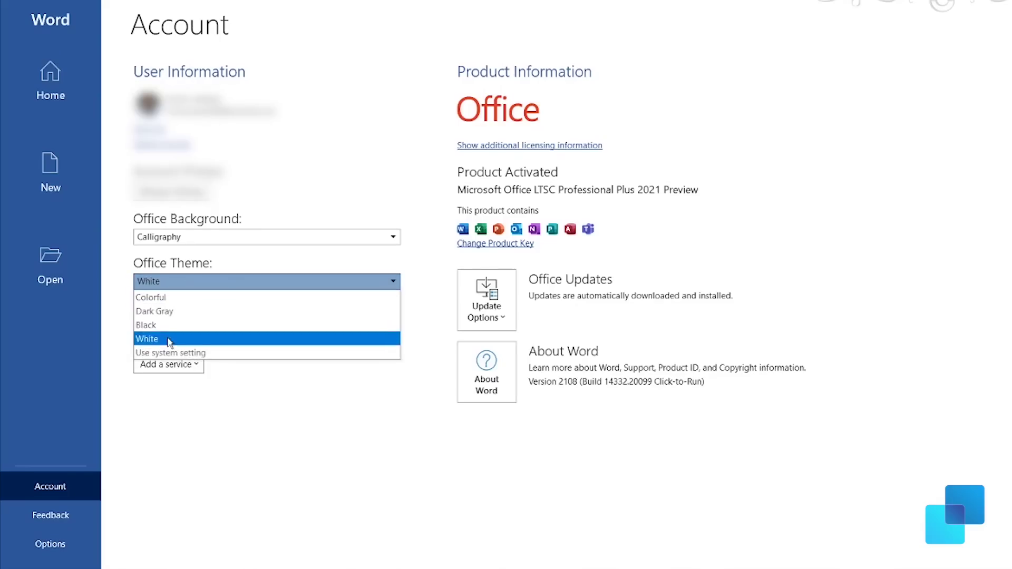
pyautogui.click(168, 352)
pyautogui.click(207, 288)
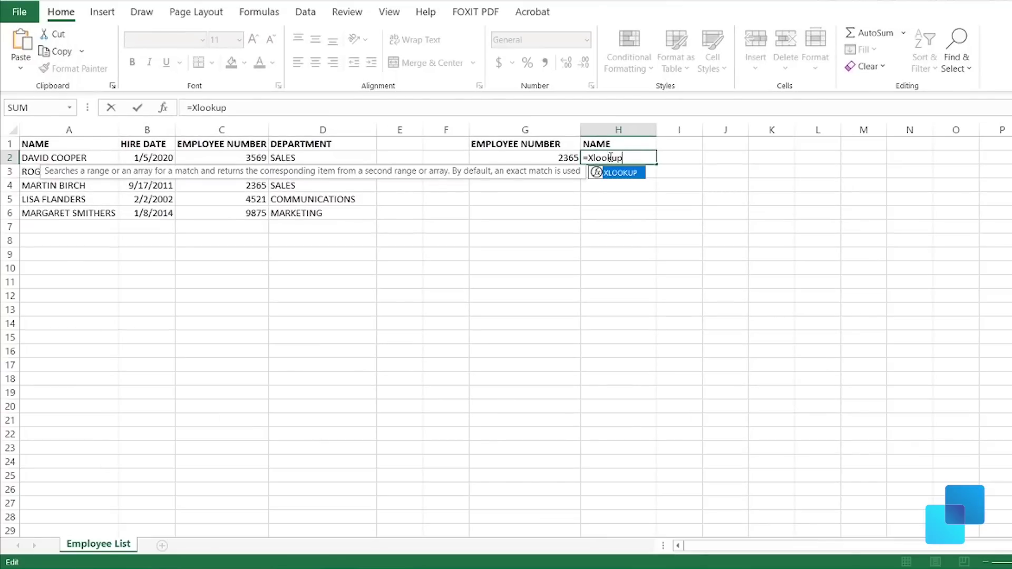
# Enter =XLOOKUP(G2;C:C;A:A) in H2 to return names from column A
pyautogui.write('okup(')
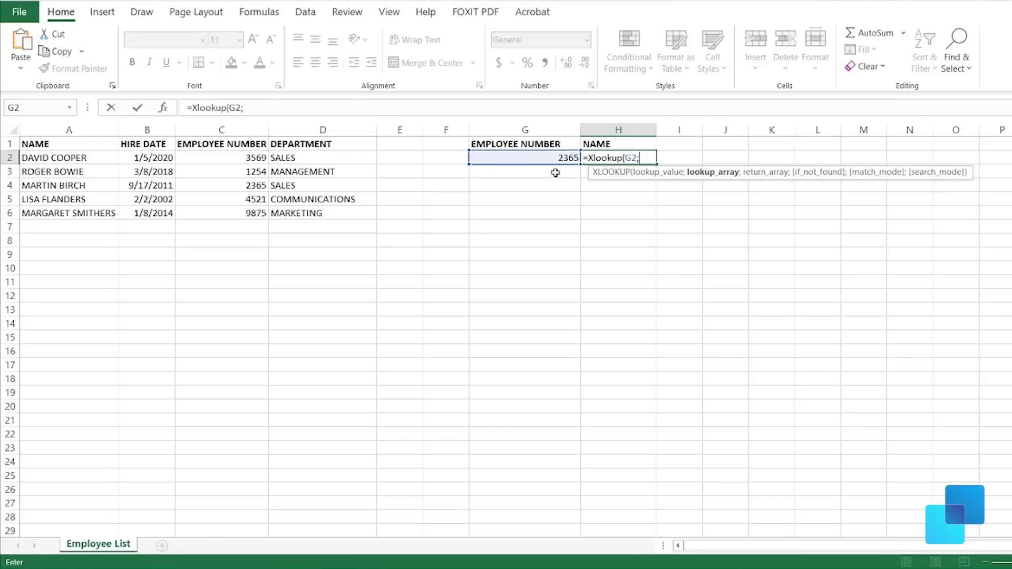
pyautogui.click(256, 130)
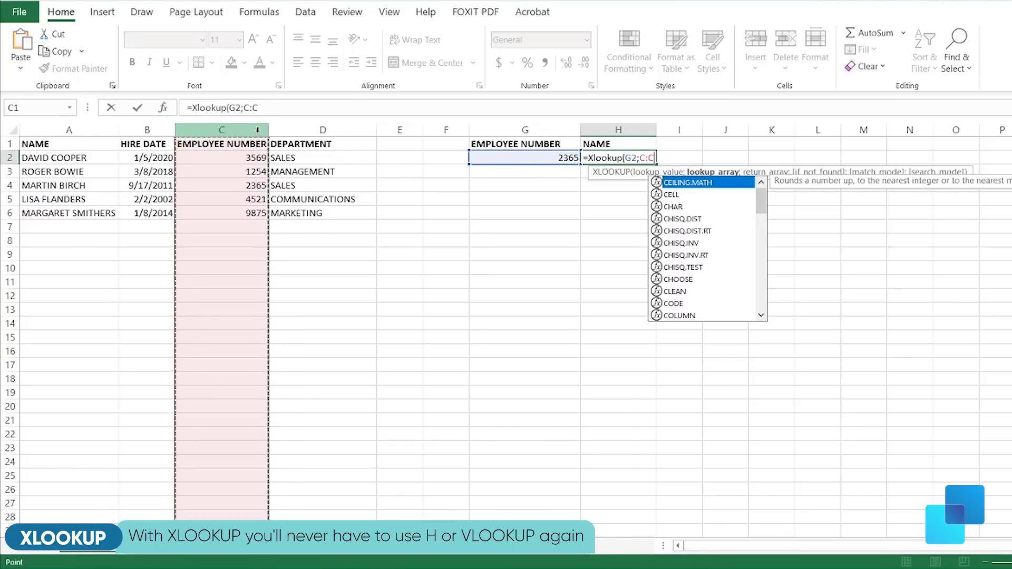
pyautogui.write(';')
pyautogui.click(94, 130)
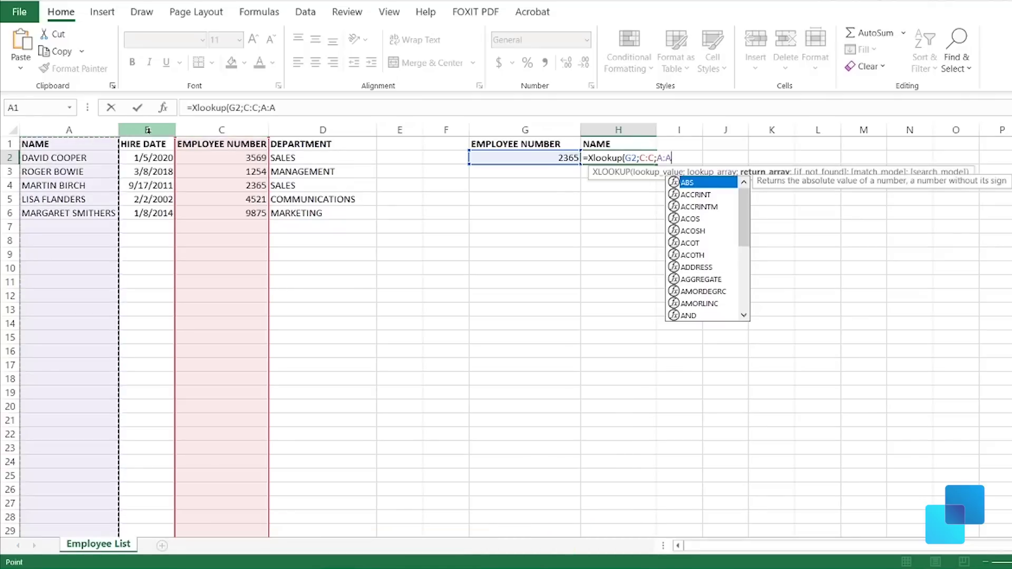
pyautogui.write(')')
pyautogui.press('Return')
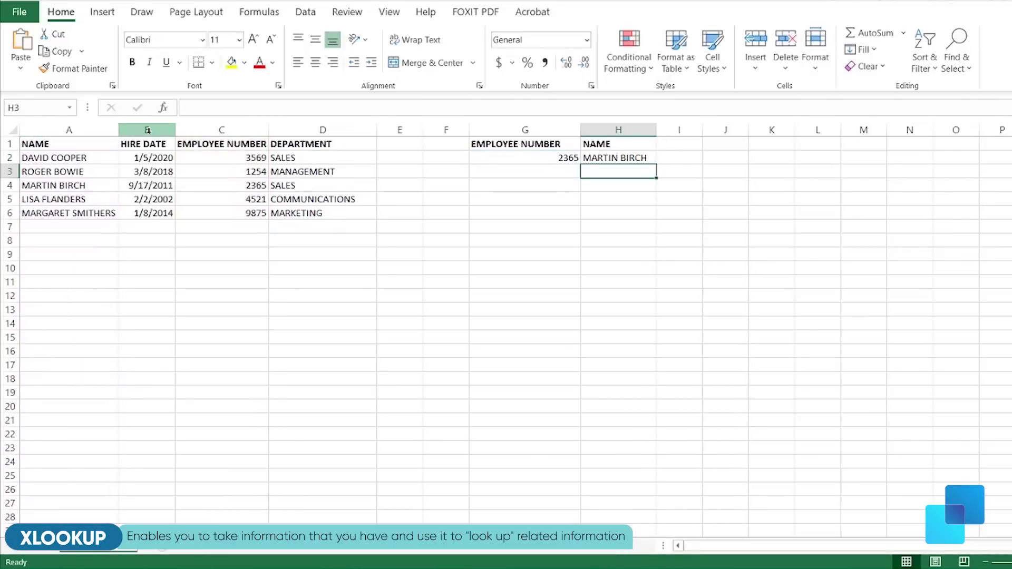
# Enter employee numbers 1254 and 4521 in G3 and G4
pyautogui.click(548, 174)
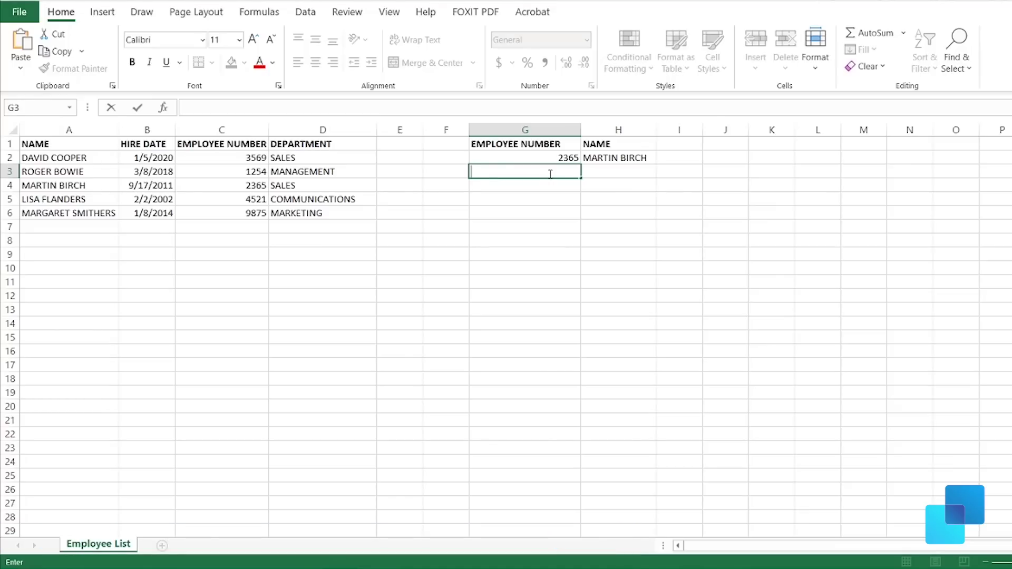
pyautogui.press('Return')
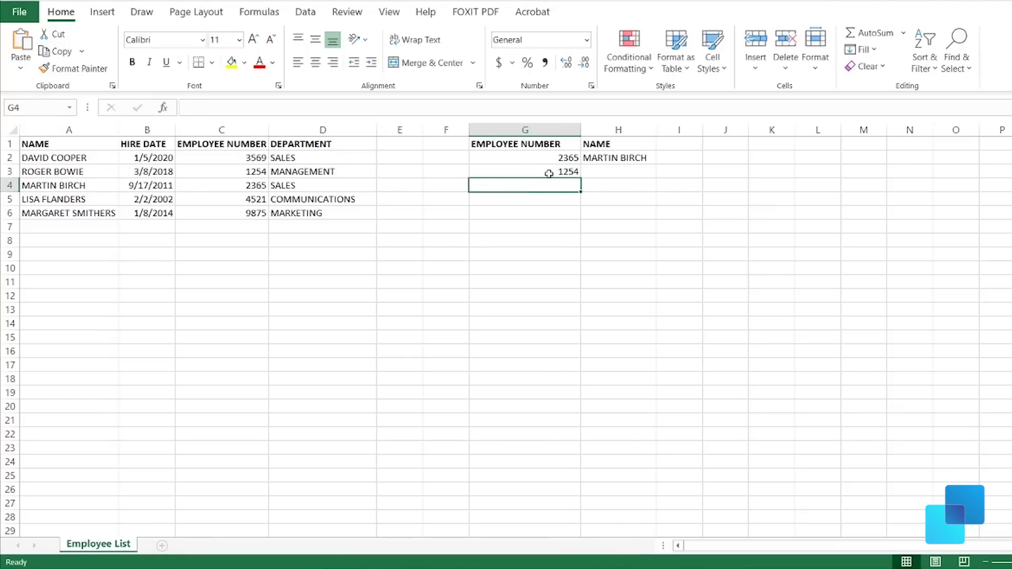
pyautogui.write('4521')
pyautogui.press('Return')
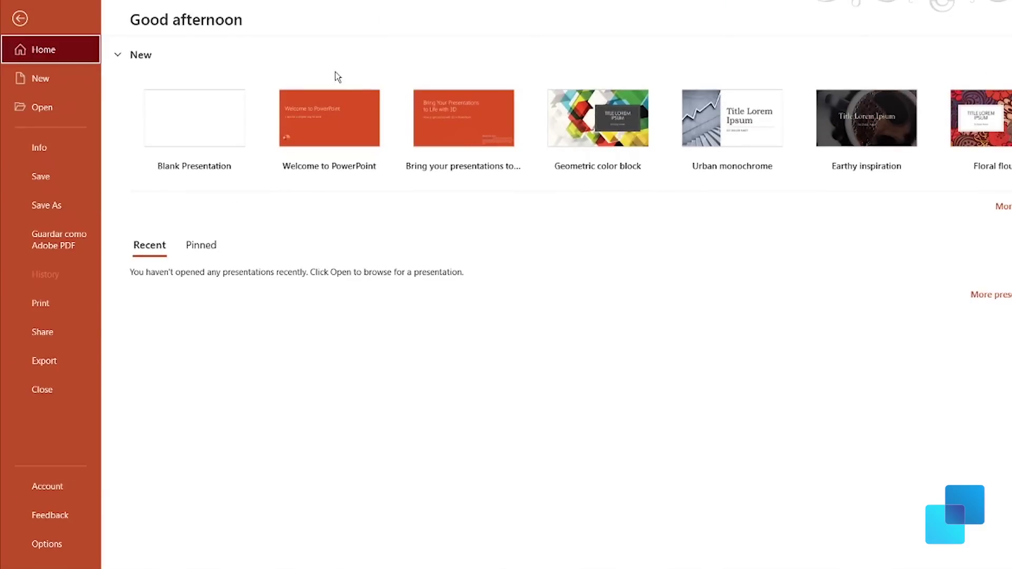
# Create a presentation from the Welcome to PowerPoint template and record the slide show from the beginning
pyautogui.click(341, 125)
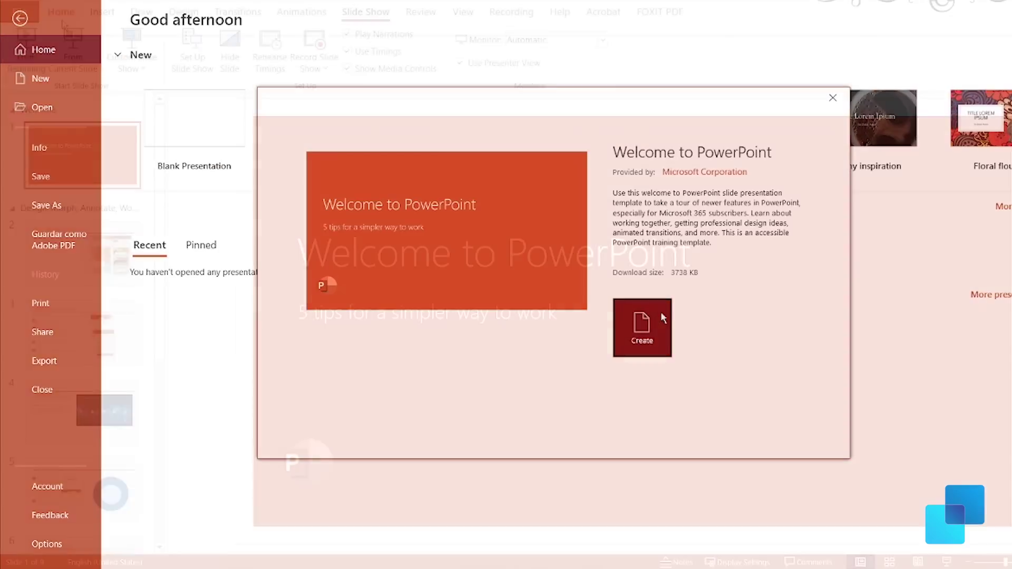
pyautogui.click(660, 311)
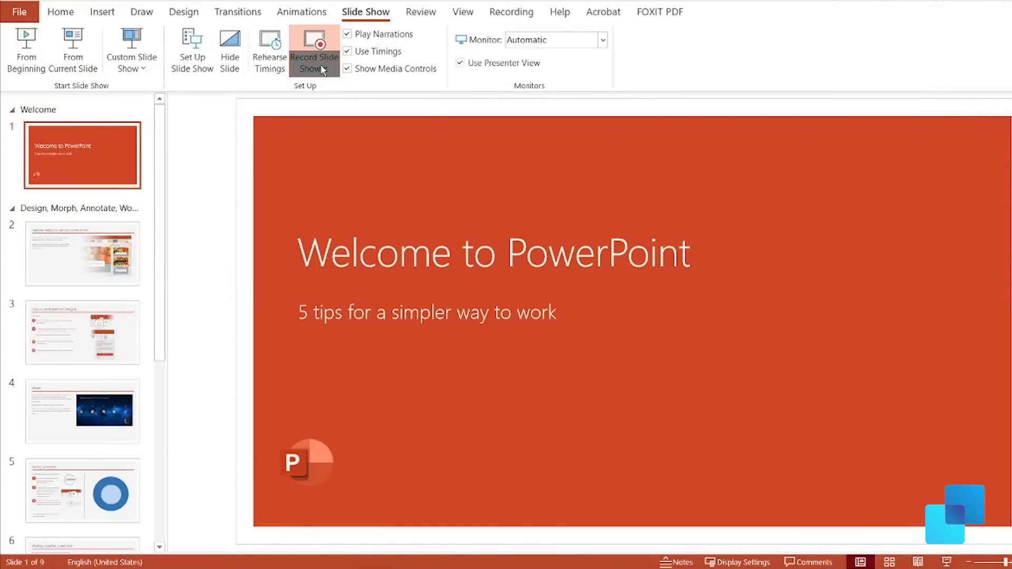
pyautogui.click(322, 70)
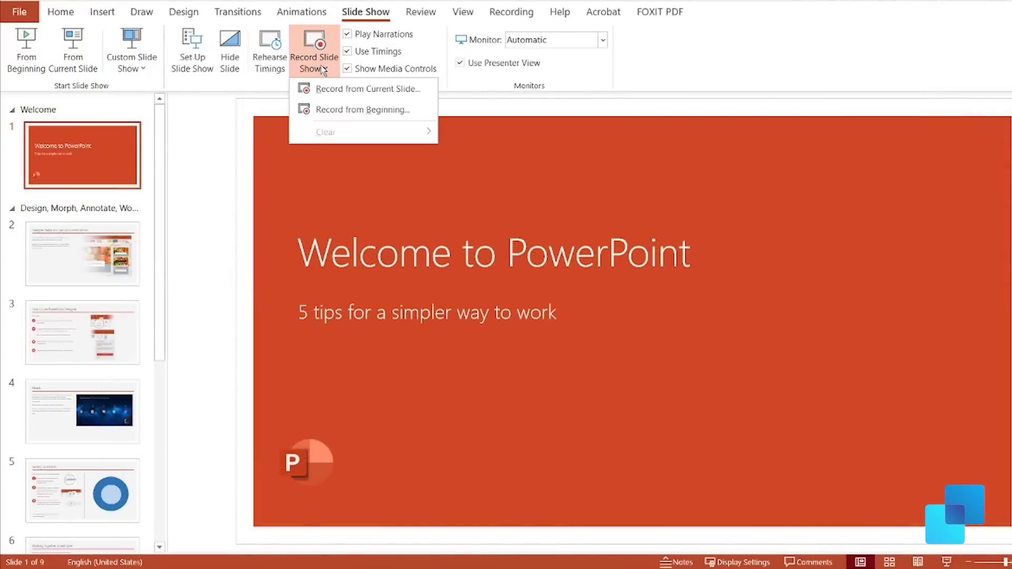
pyautogui.click(332, 111)
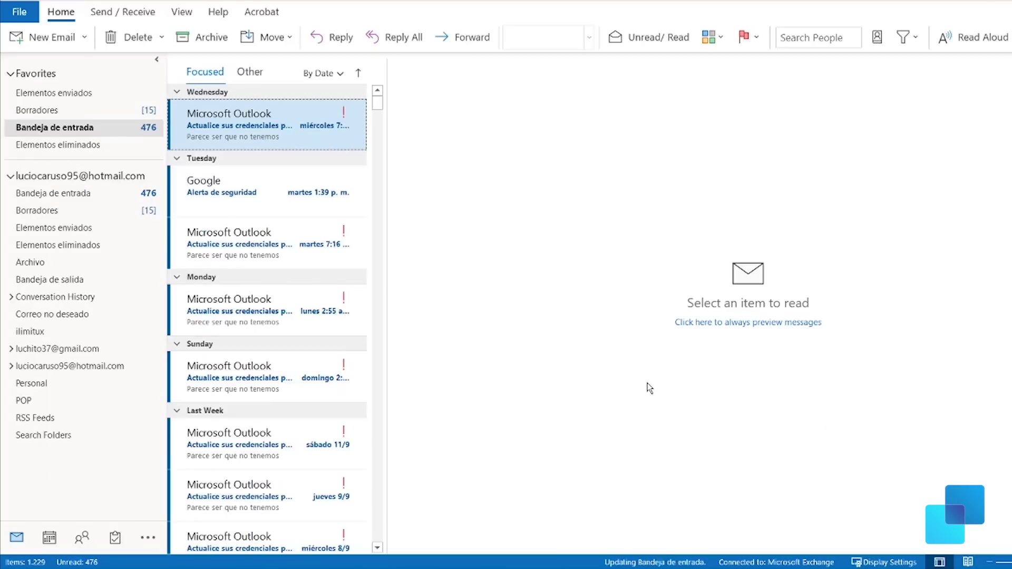
# Translate an inbox message into English, then search the mailbox for a contact's name and open the third result
pyautogui.click(218, 11)
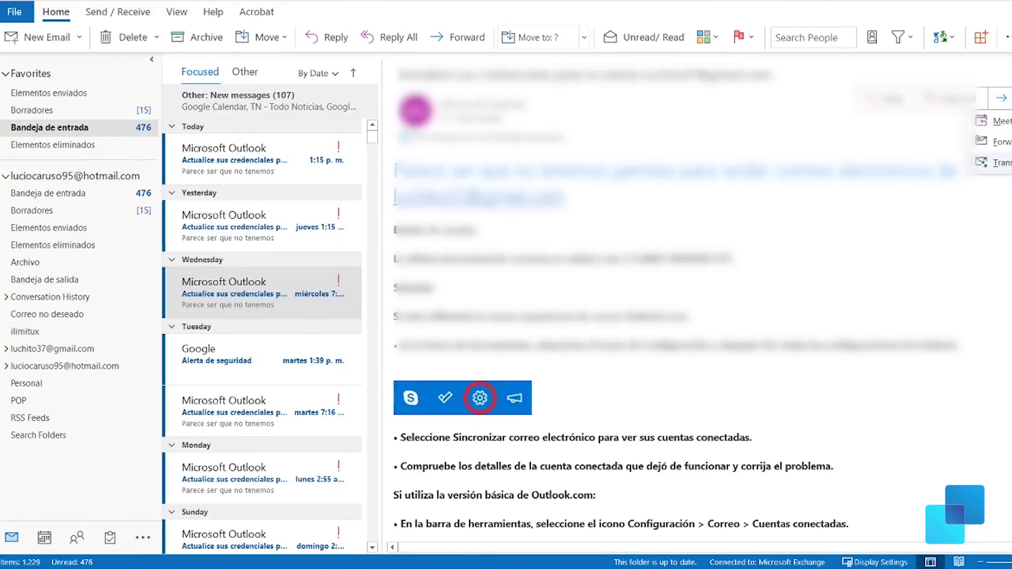
pyautogui.click(1004, 163)
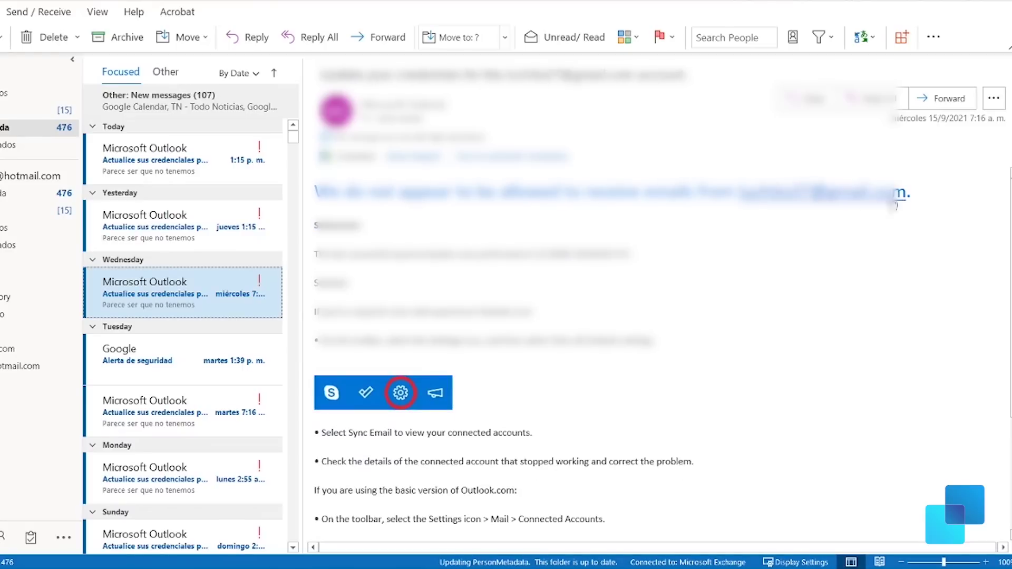
pyautogui.hotkey('ctrl', 'e')
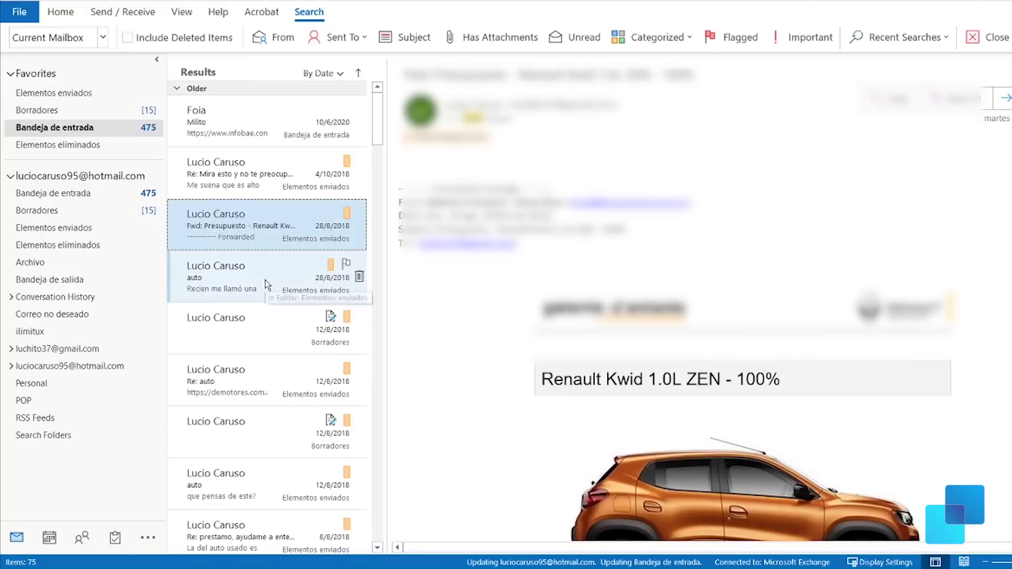
pyautogui.click(264, 280)
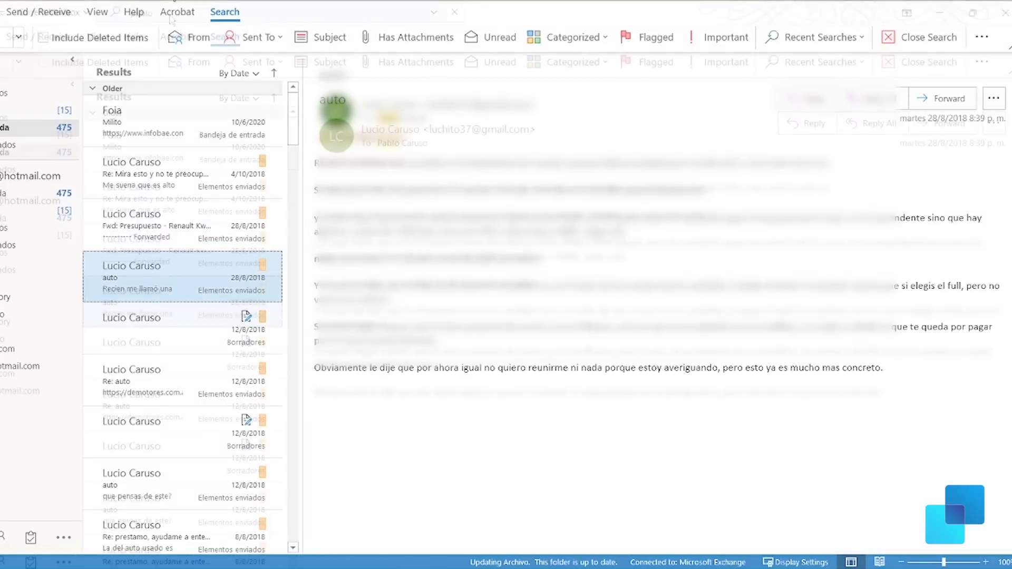
pyautogui.write('matias')
pyautogui.press('Return')
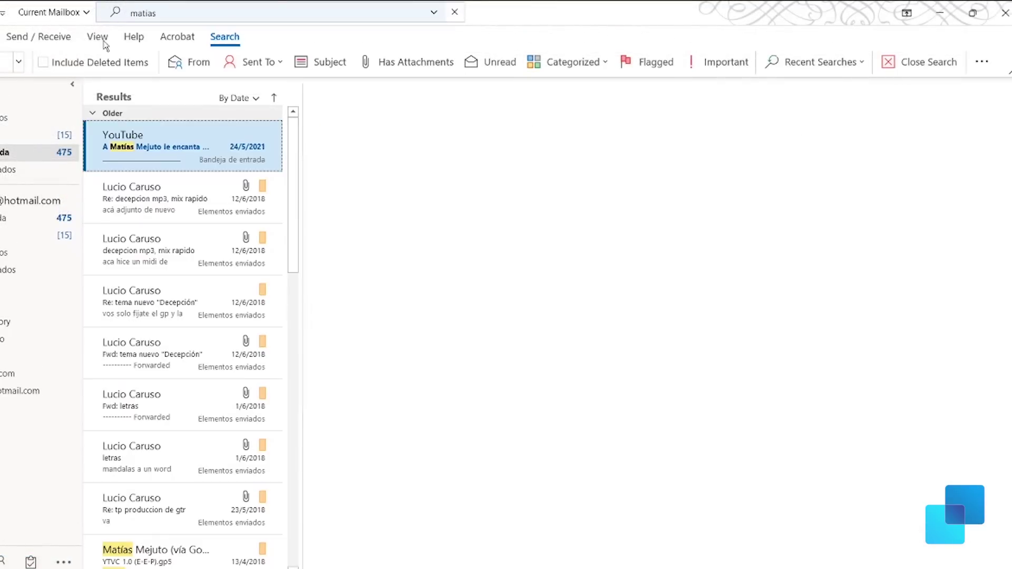
pyautogui.click(163, 258)
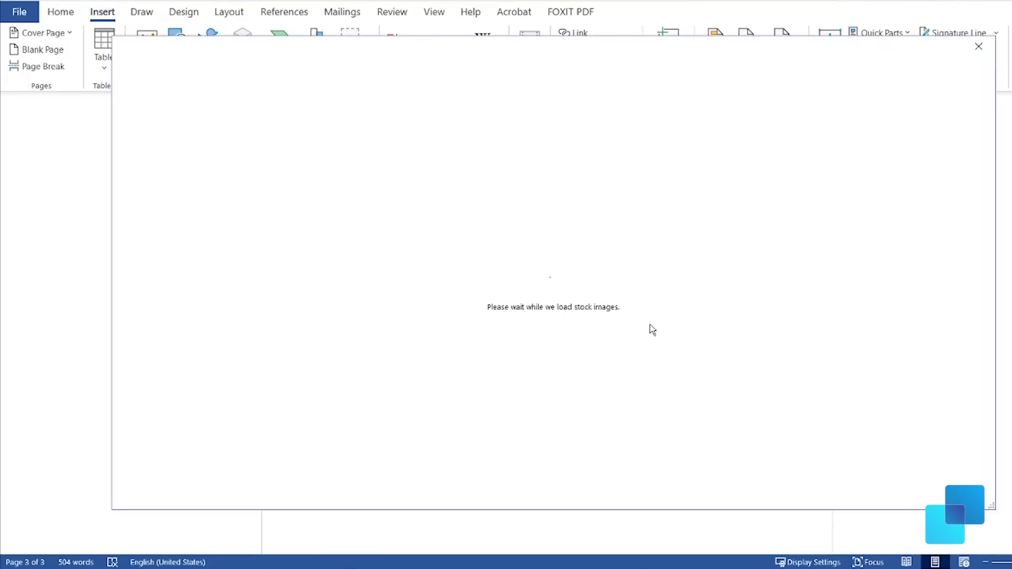
# Browse the Arrows, Apparel, Body Parts, Commerce, People and Holidays icon categories, then insert the guitar illustration
pyautogui.click(199, 86)
pyautogui.click(196, 167)
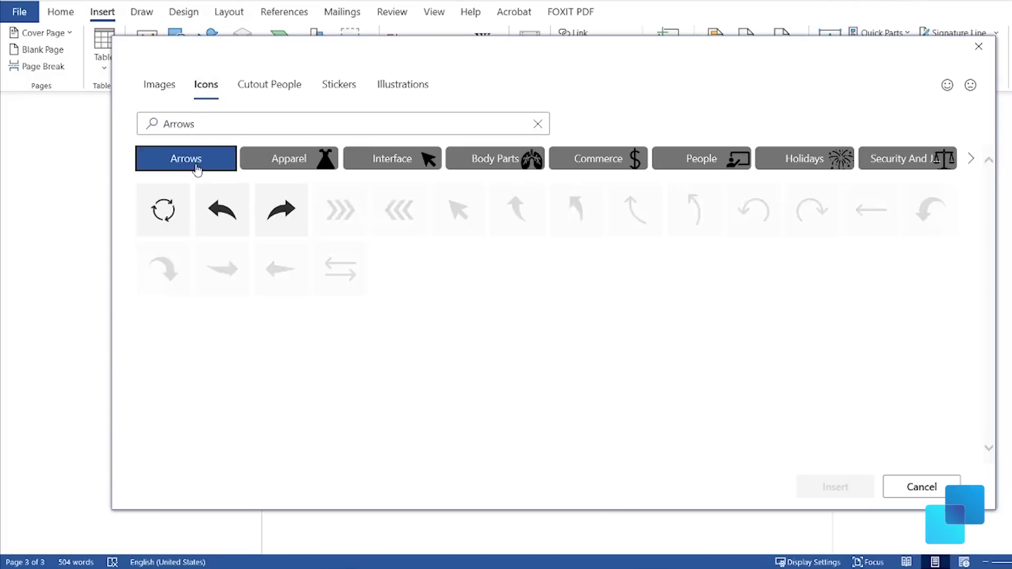
pyautogui.click(289, 169)
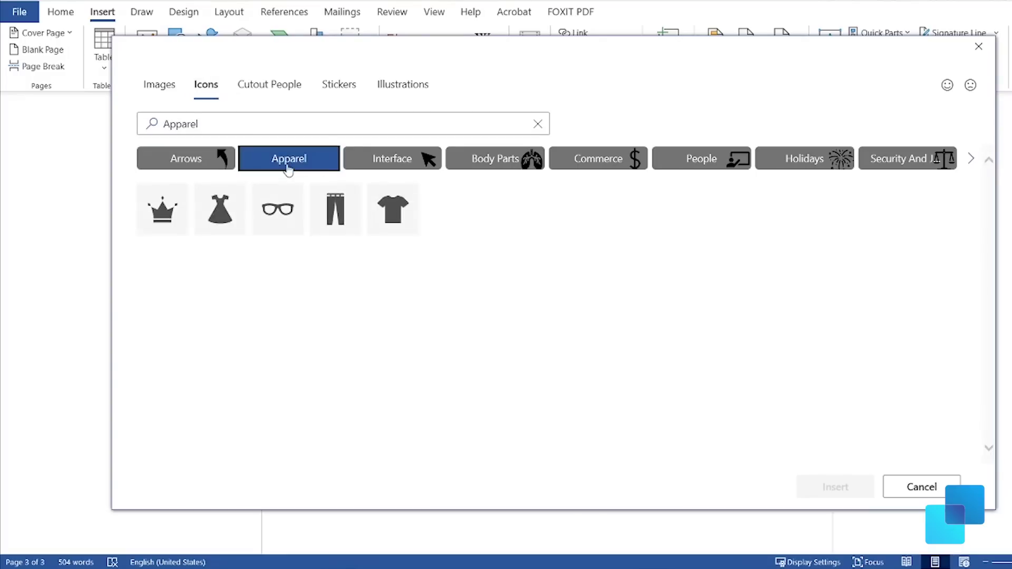
pyautogui.click(516, 167)
pyautogui.click(598, 166)
pyautogui.click(699, 165)
pyautogui.click(793, 168)
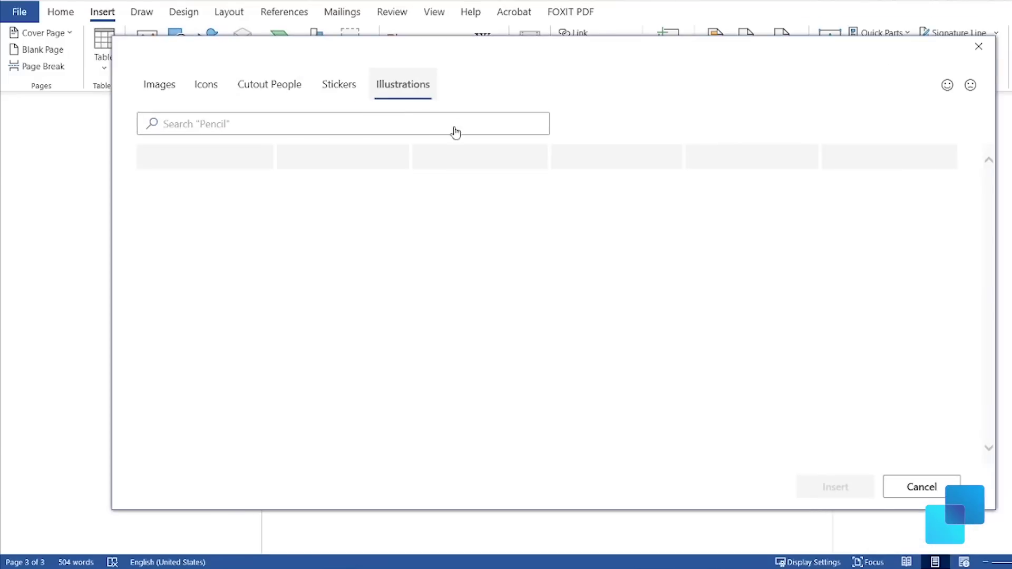
pyautogui.click(818, 488)
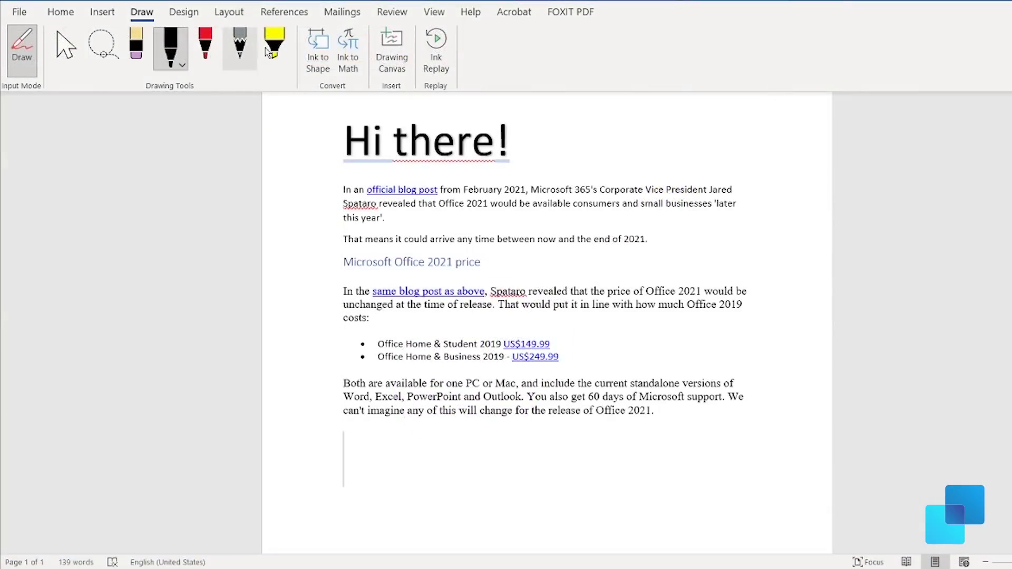
# Mark part of the price paragraph with the yellow highlighter, then undo the stroke
pyautogui.click(274, 51)
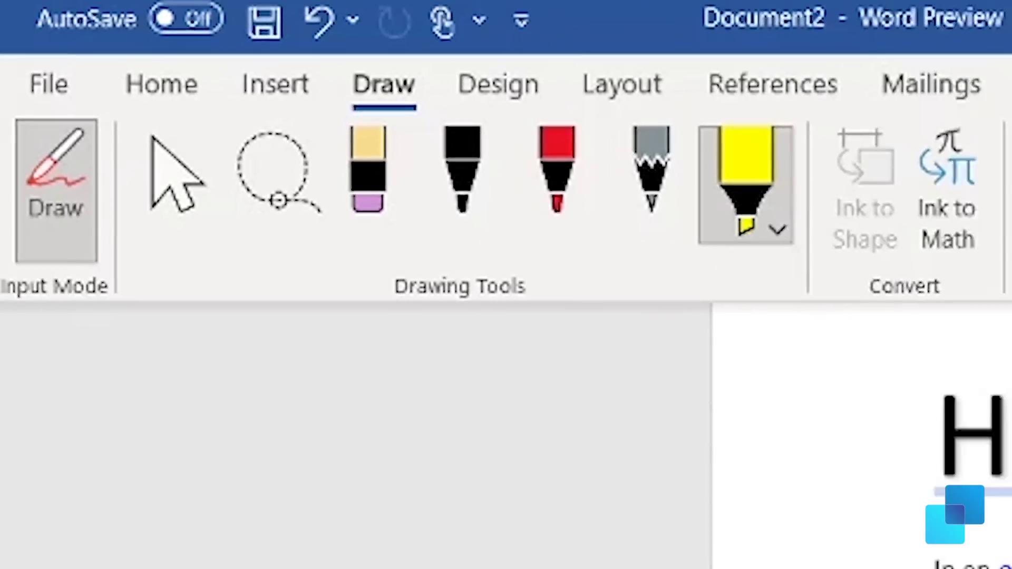
pyautogui.moveTo(606, 305); pyautogui.dragTo(741, 310)
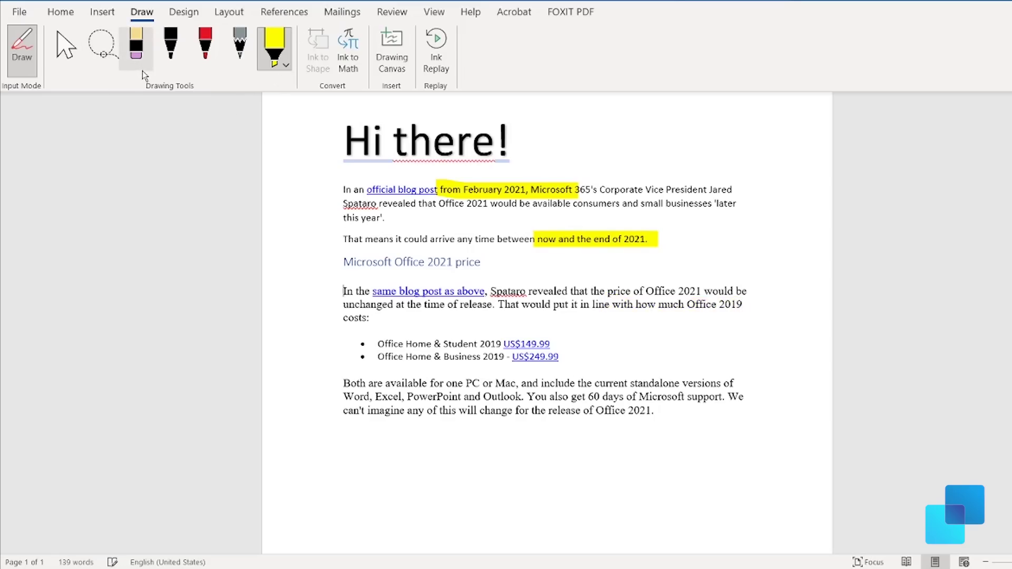
pyautogui.hotkey('ctrl', 'z')
pyautogui.hotkey('ctrl', 'z')
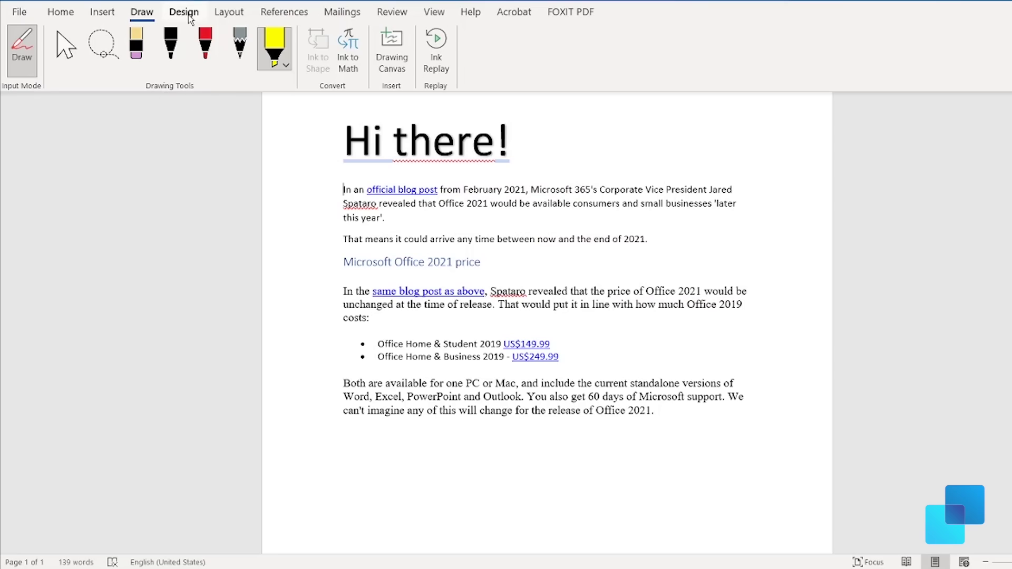
pyautogui.click(184, 12)
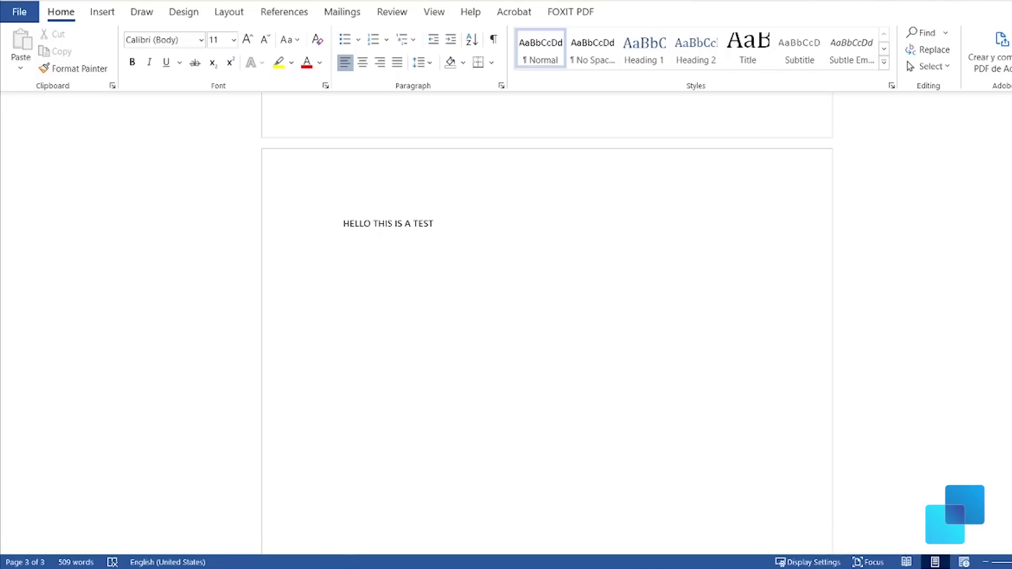
# Set the HELLO THIS IS A TEST line to 36 pt and reselect it
pyautogui.tripleClick(411, 226)
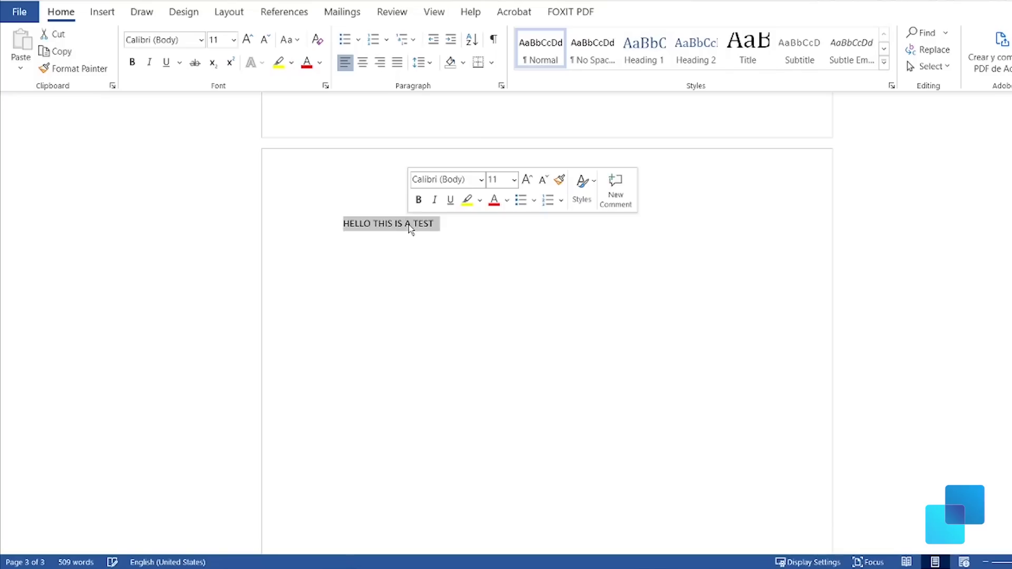
pyautogui.click(233, 40)
pyautogui.click(224, 282)
pyautogui.moveTo(421, 240); pyautogui.dragTo(515, 239)
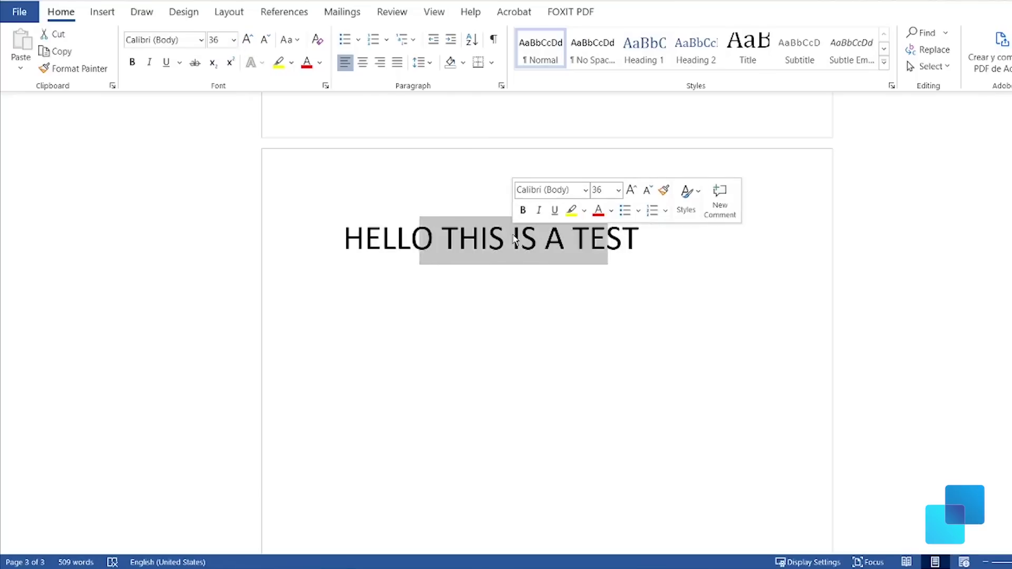
pyautogui.doubleClick(515, 238)
pyautogui.moveTo(650, 244); pyautogui.dragTo(343, 153)
# Pick light pink FFCCFF as the font colour in More Colors, then show the Custom tab
pyautogui.click(320, 63)
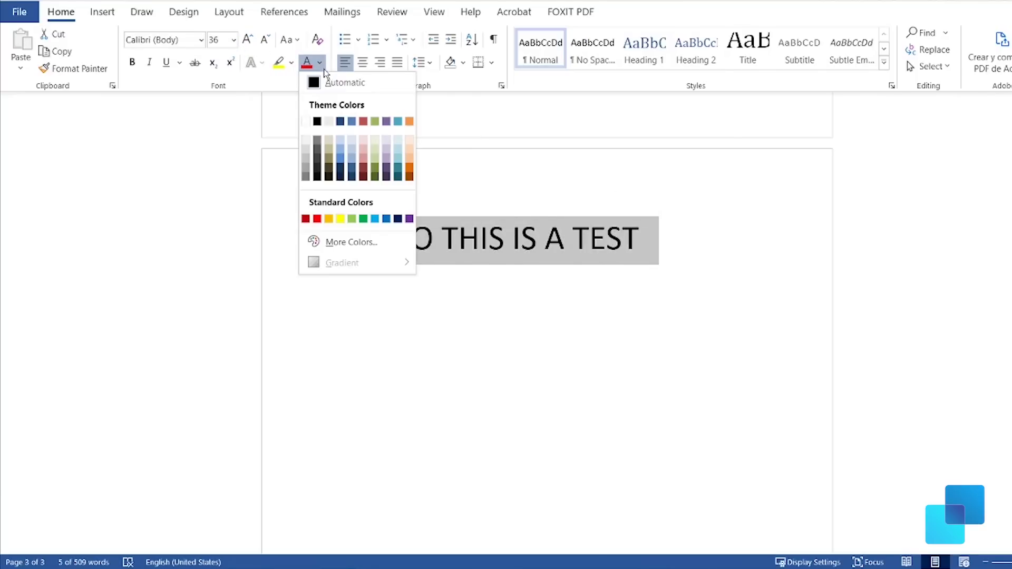
pyautogui.click(340, 242)
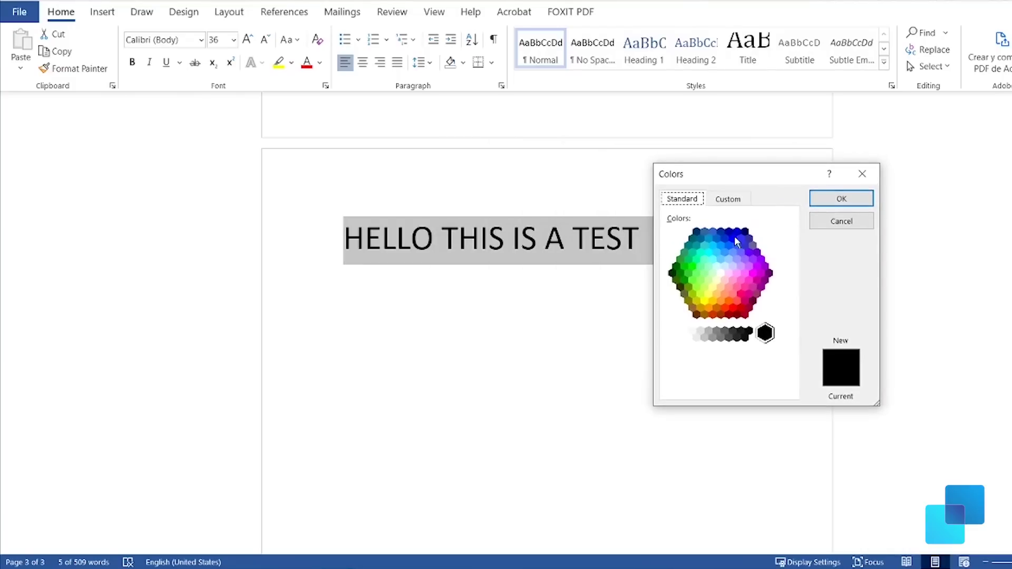
pyautogui.moveTo(739, 173); pyautogui.dragTo(803, 173)
pyautogui.click(809, 273)
pyautogui.click(793, 199)
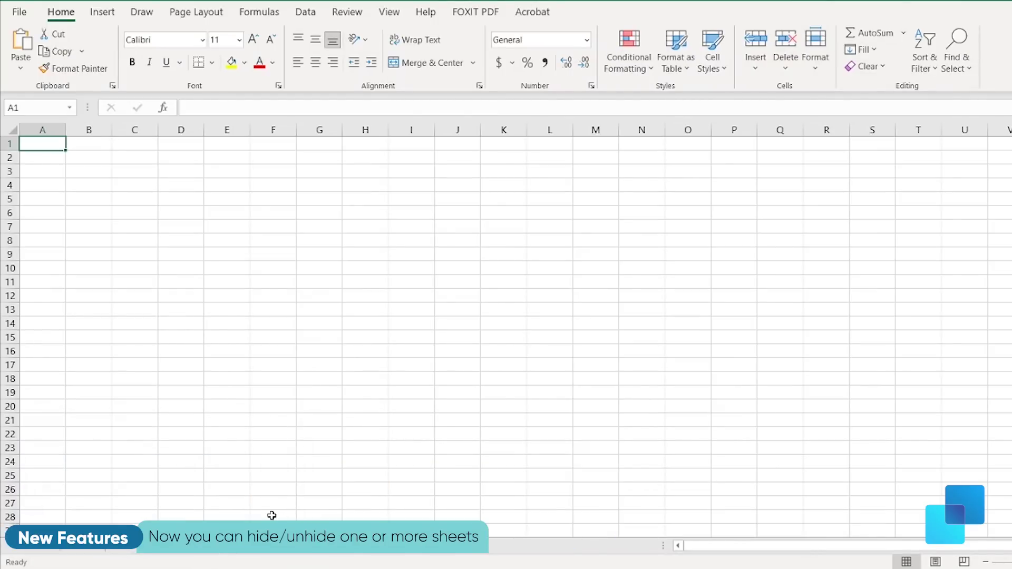
# Check the sheet tab options, then open and enlarge the Conditional Formatting Rules Manager
pyautogui.rightClick(93, 538)
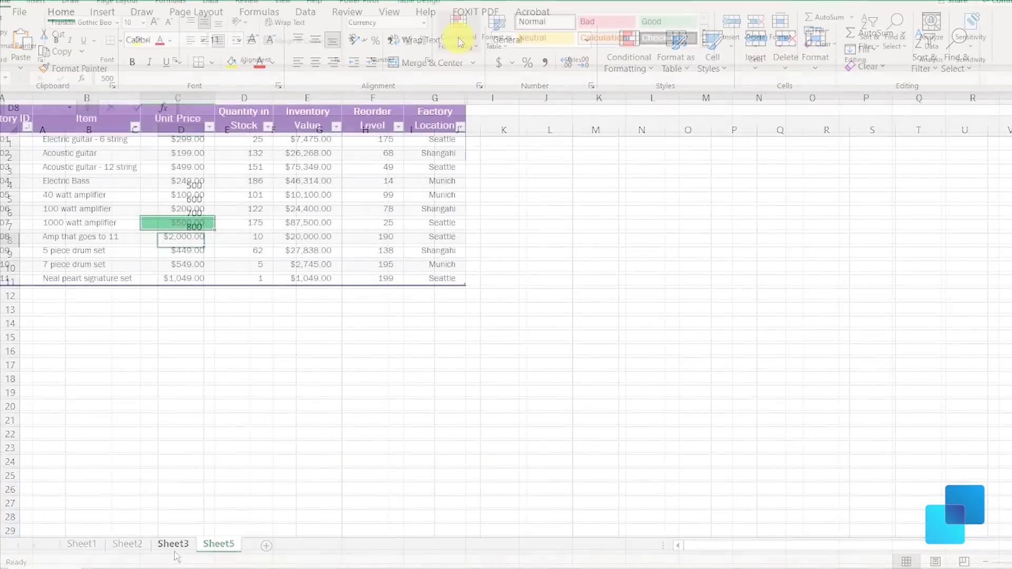
pyautogui.click(460, 39)
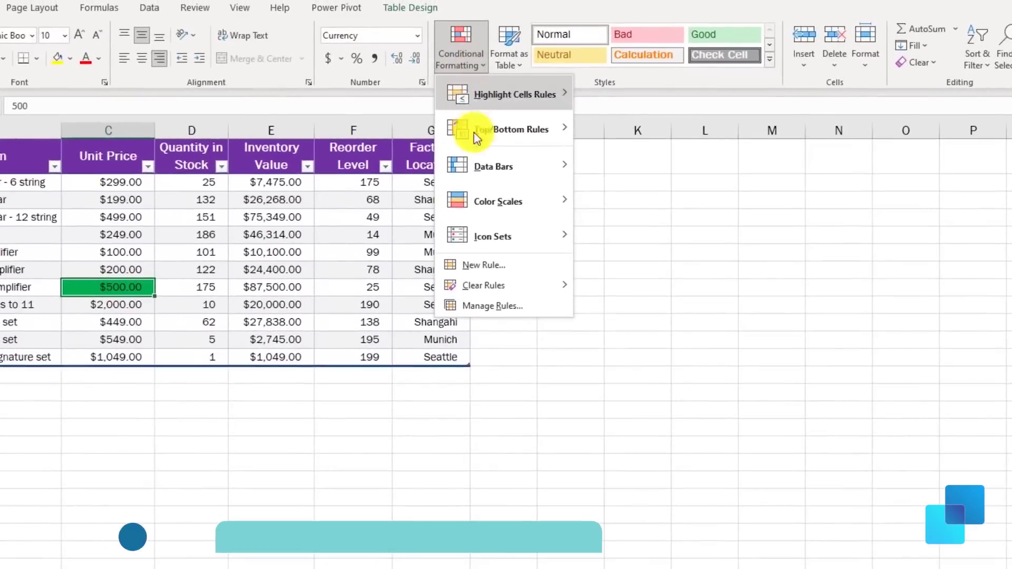
pyautogui.click(526, 309)
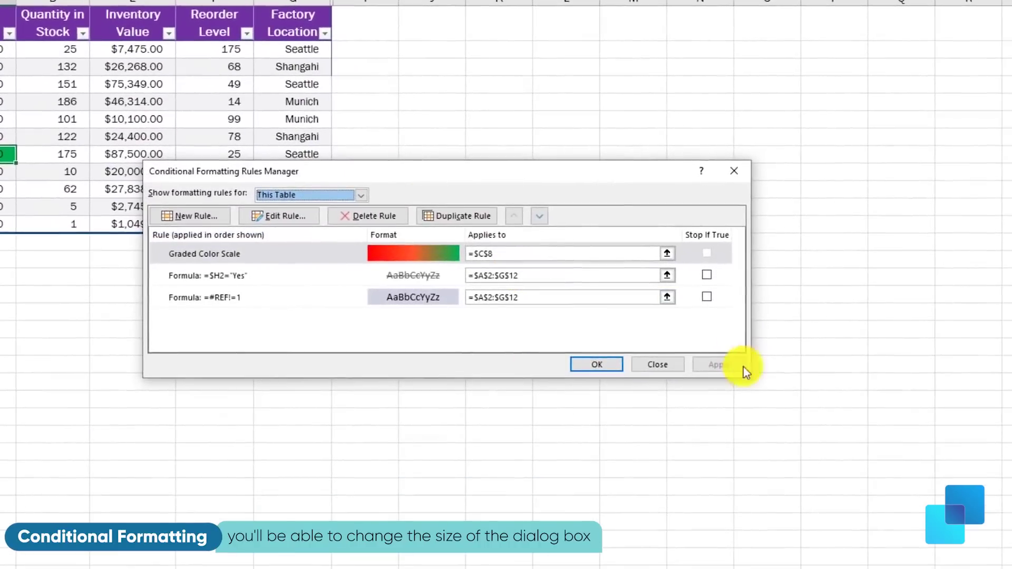
pyautogui.moveTo(746, 375); pyautogui.dragTo(822, 506)
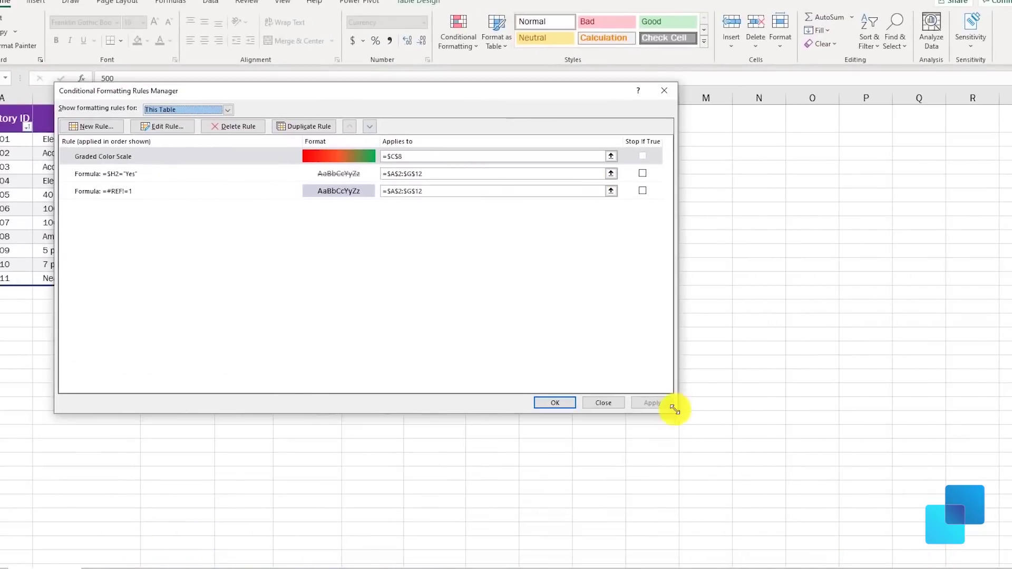
pyautogui.moveTo(674, 408); pyautogui.dragTo(947, 551)
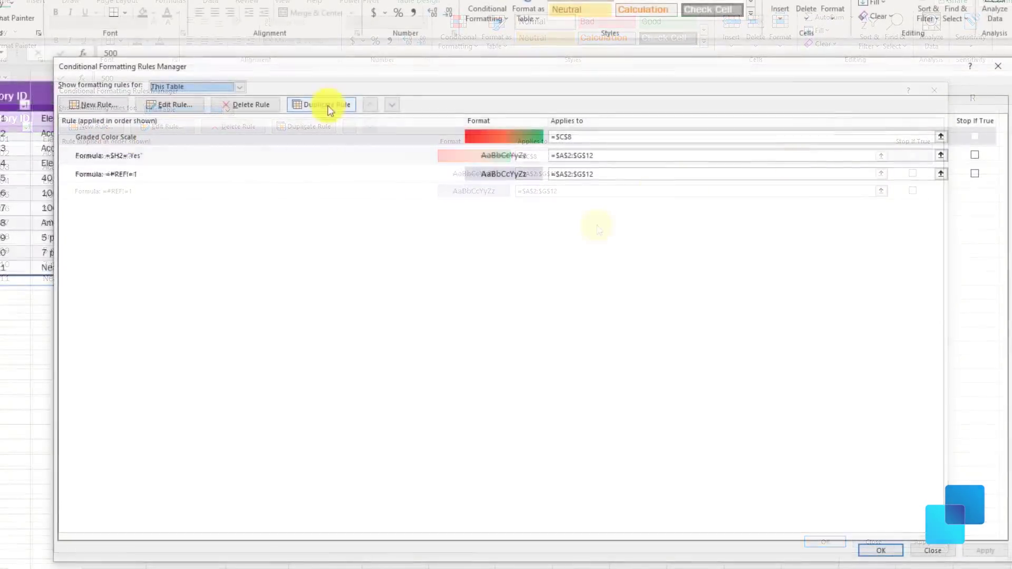
# Duplicate the Graded Color Scale rule and change the copy's colours to yellow and light blue
pyautogui.click(103, 137)
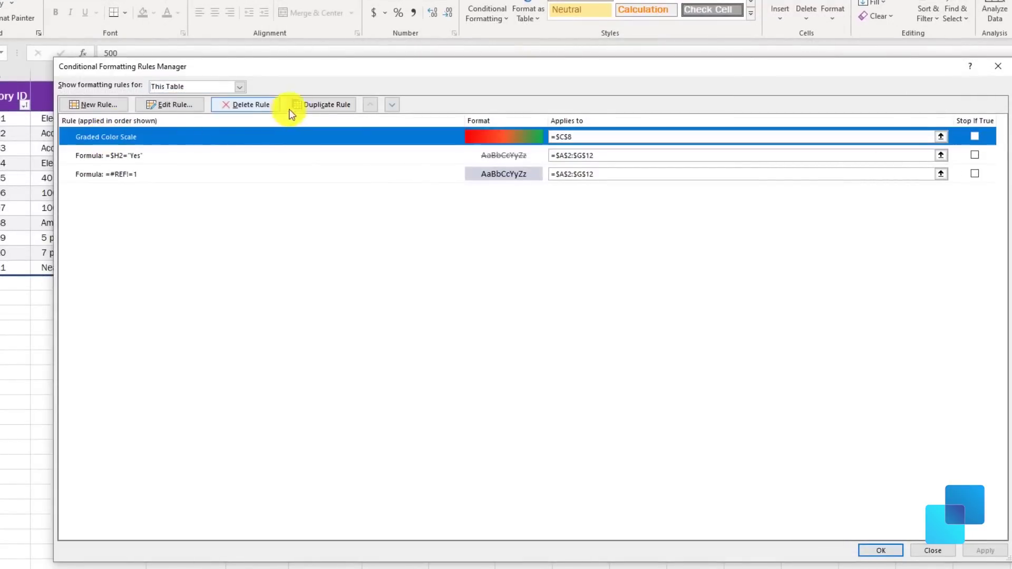
pyautogui.click(327, 104)
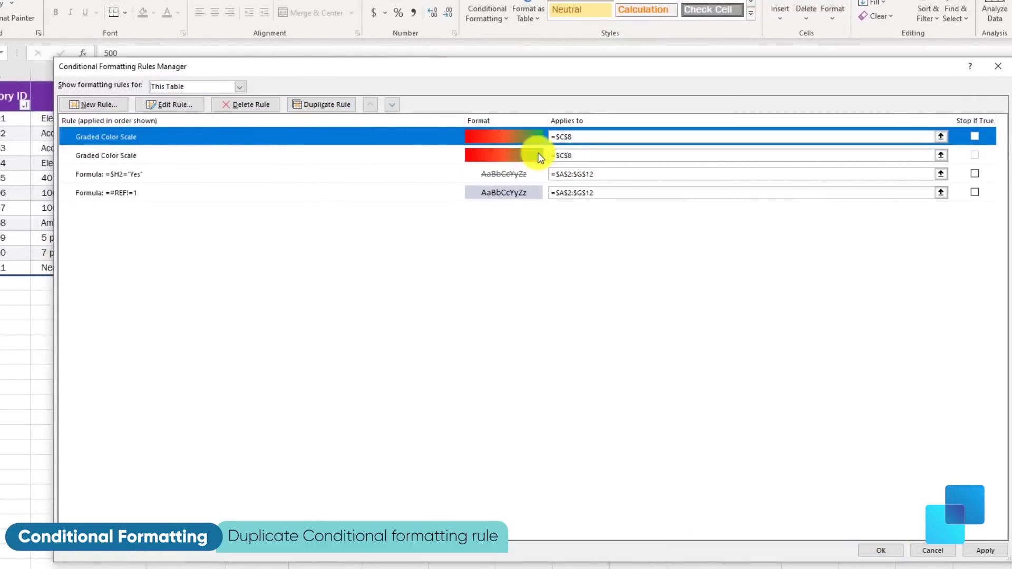
pyautogui.doubleClick(126, 138)
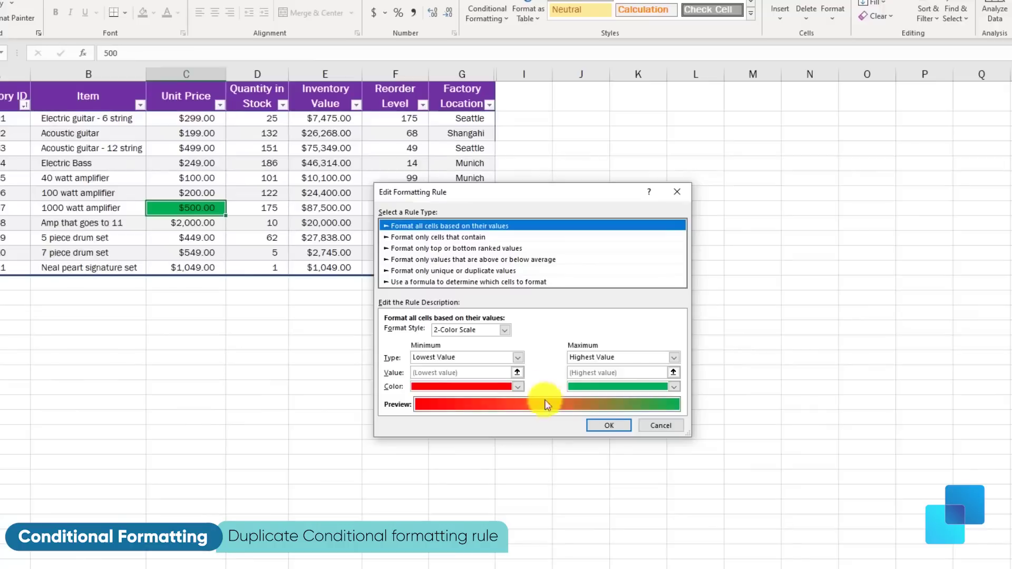
pyautogui.click(519, 388)
pyautogui.click(449, 500)
pyautogui.click(673, 387)
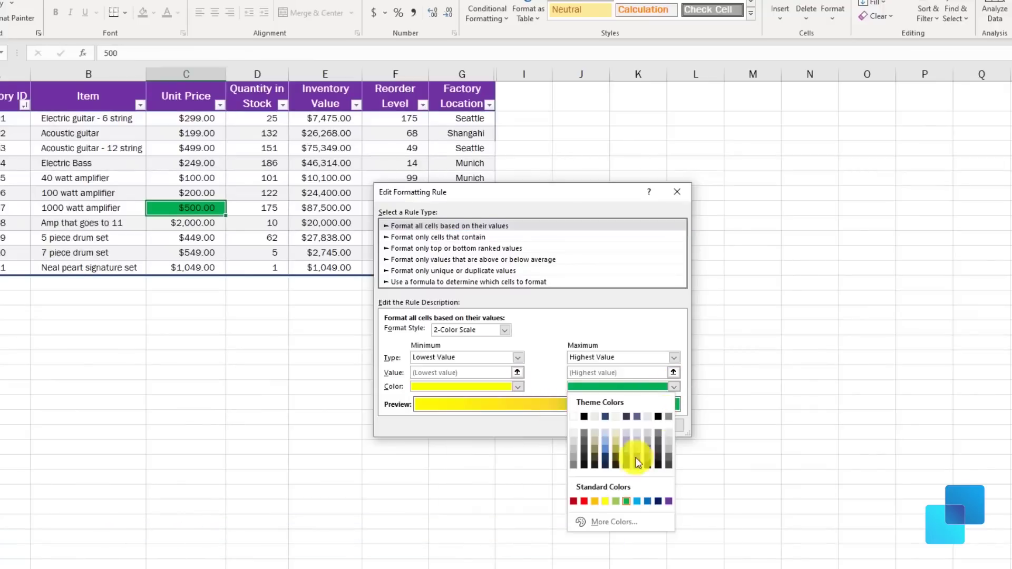
pyautogui.click(638, 500)
pyautogui.click(622, 425)
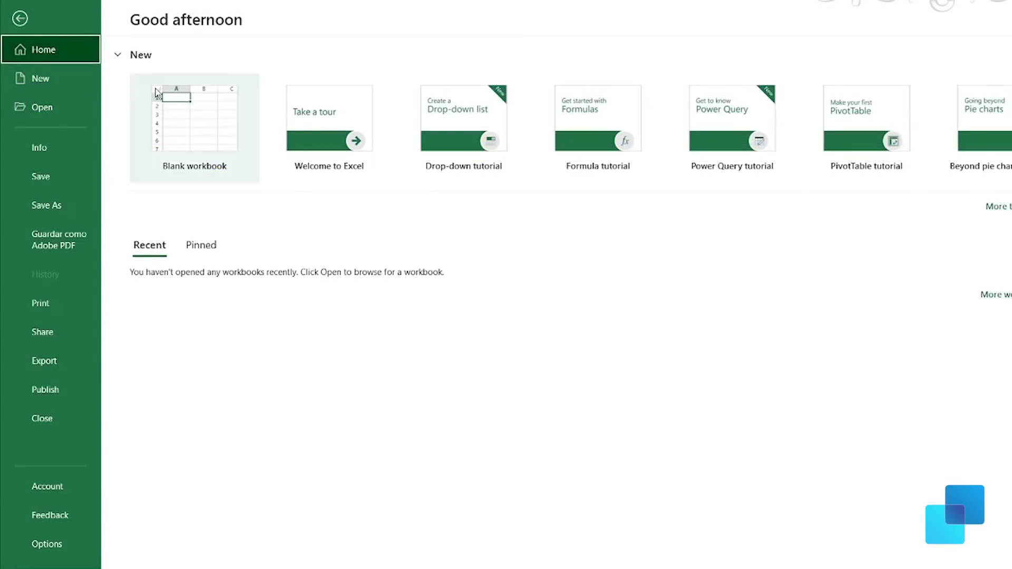
# Open About Excel from the Account page and copy the 16.0.14332.20069 64-bit build line
pyautogui.click(46, 485)
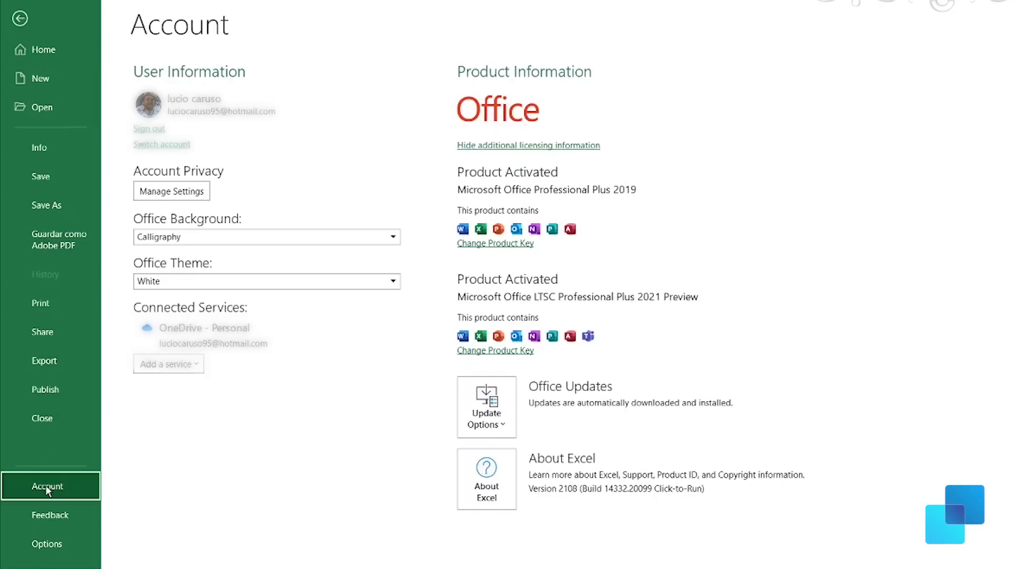
pyautogui.click(486, 474)
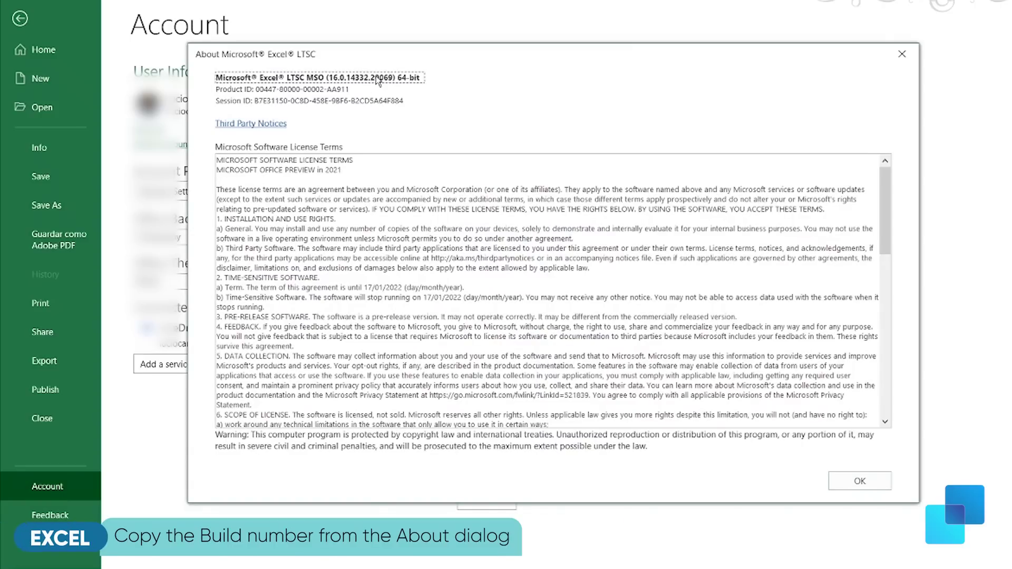
pyautogui.click(413, 91)
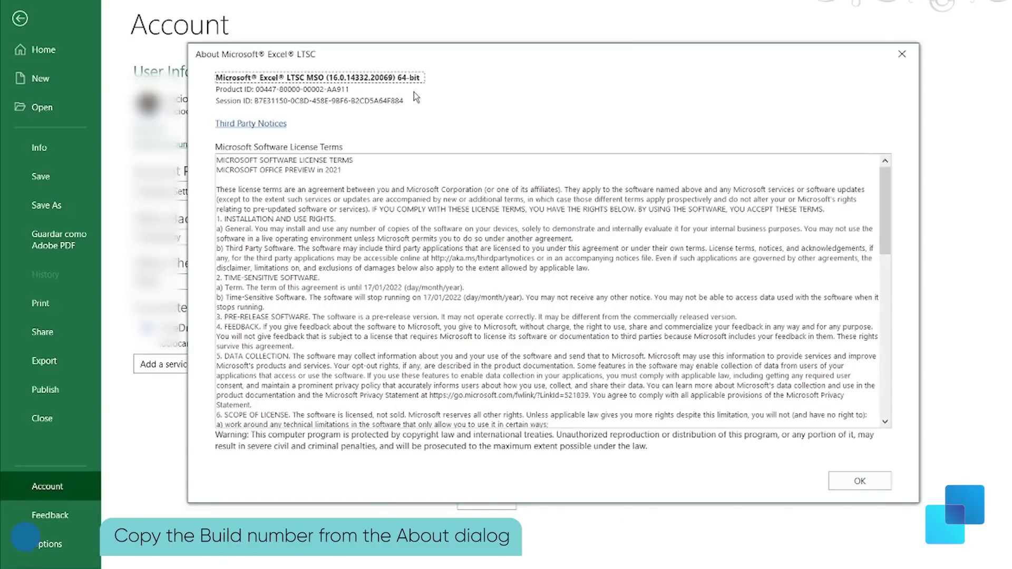